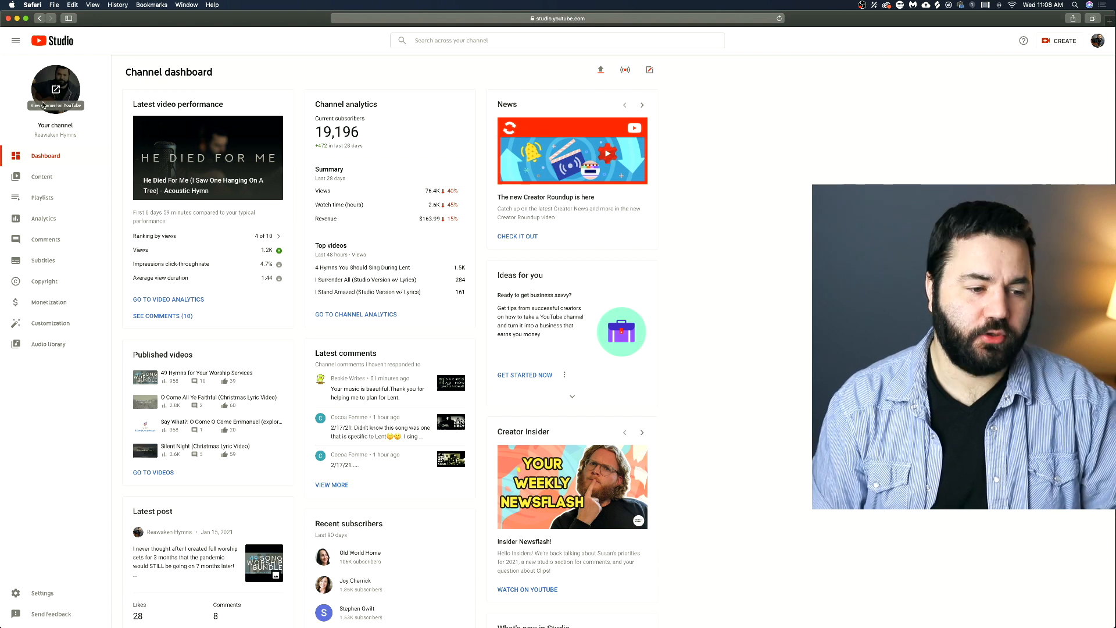
- Open the public channel page and look through the sections on its home page
left_click(57, 91)
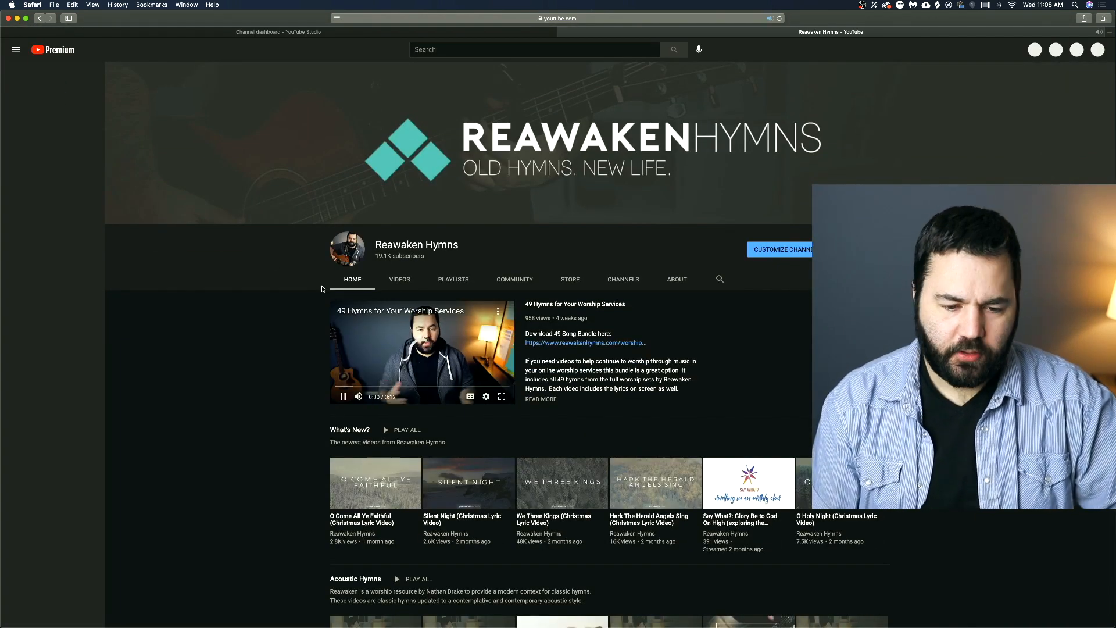
scroll(325, 294, "down", 5)
scroll(325, 296, "down", 20)
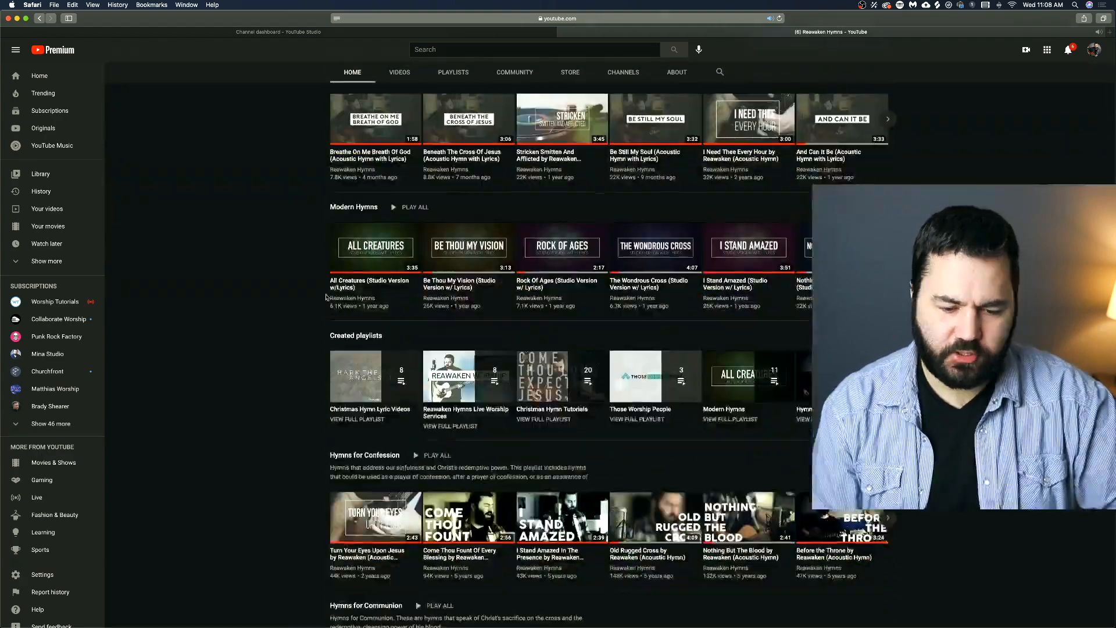
scroll(326, 296, "up", 20)
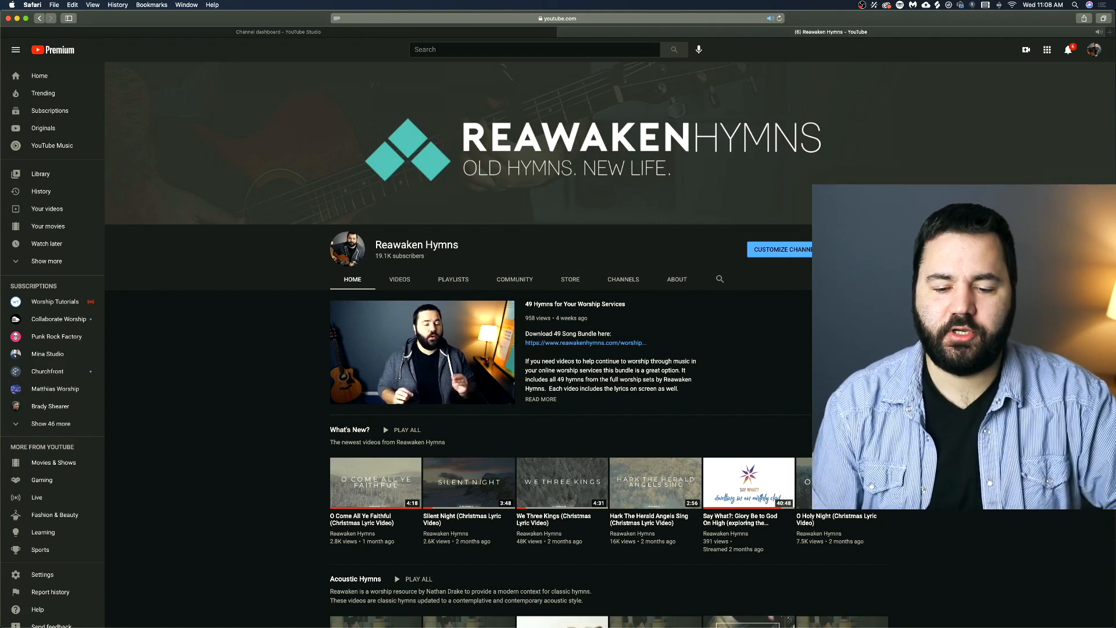
- Open the channel customization settings and review the layout's video spotlight and featured sections
left_click(785, 250)
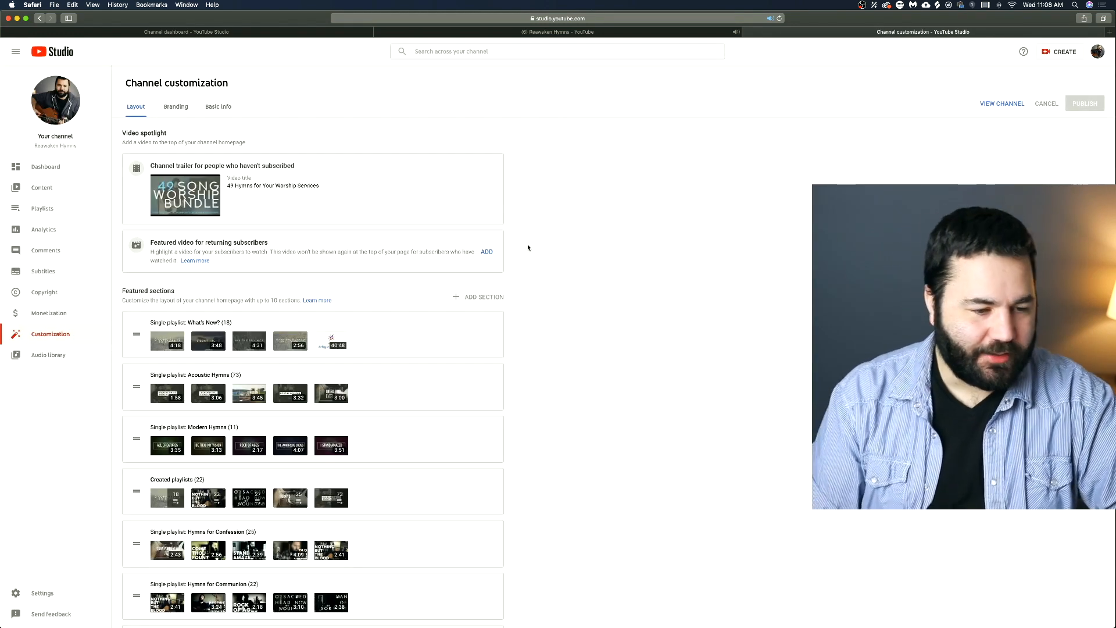
scroll(399, 245, "down", 5)
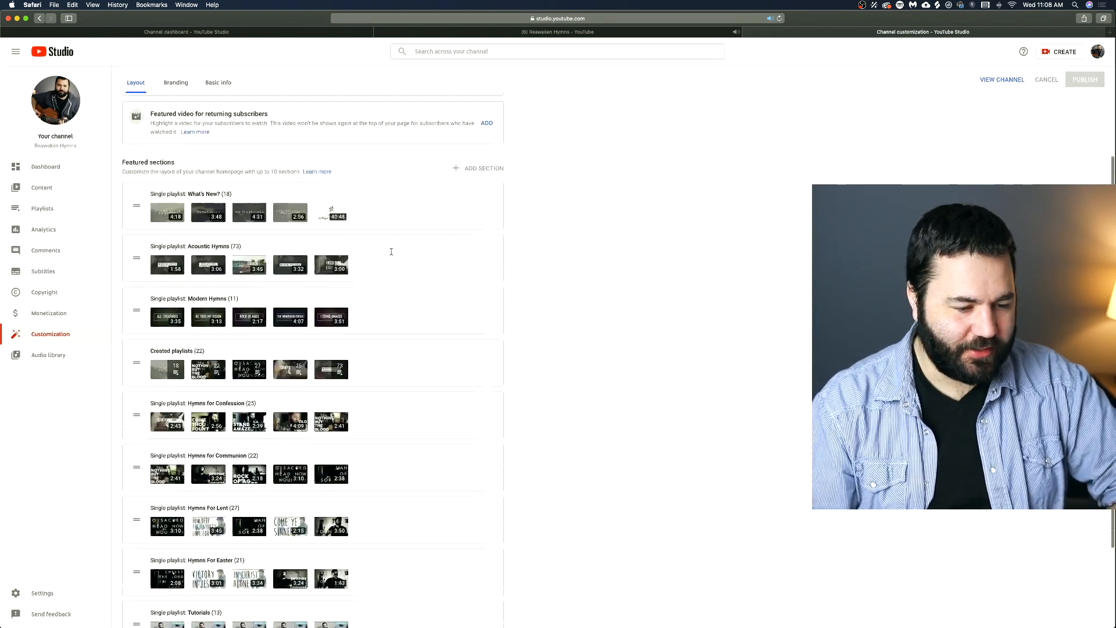
scroll(391, 250, "up", 5)
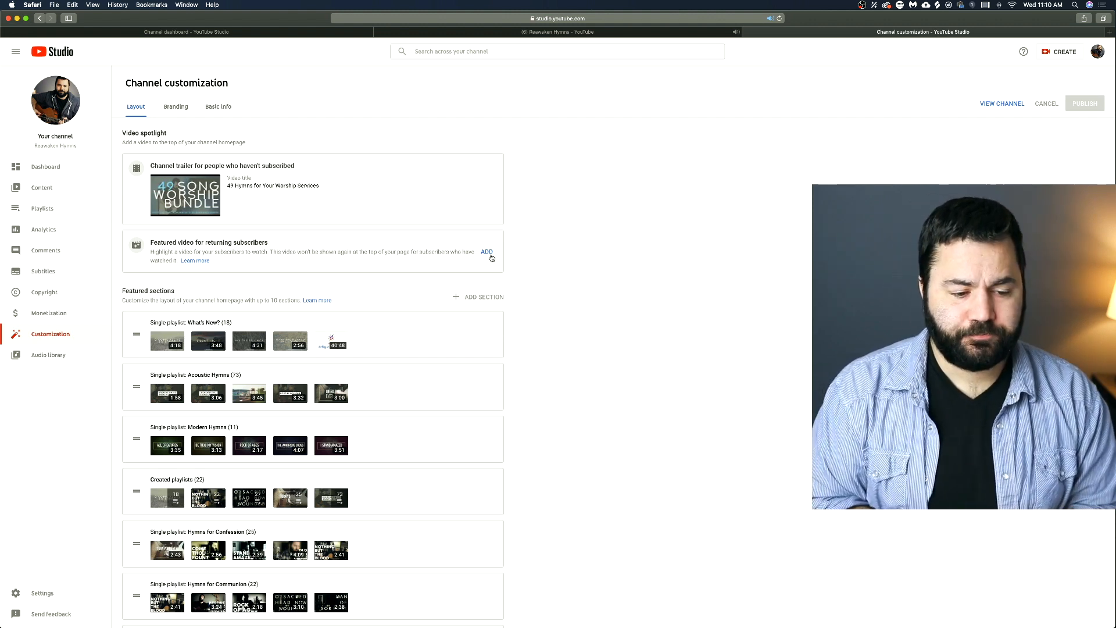
scroll(492, 258, "down", 3)
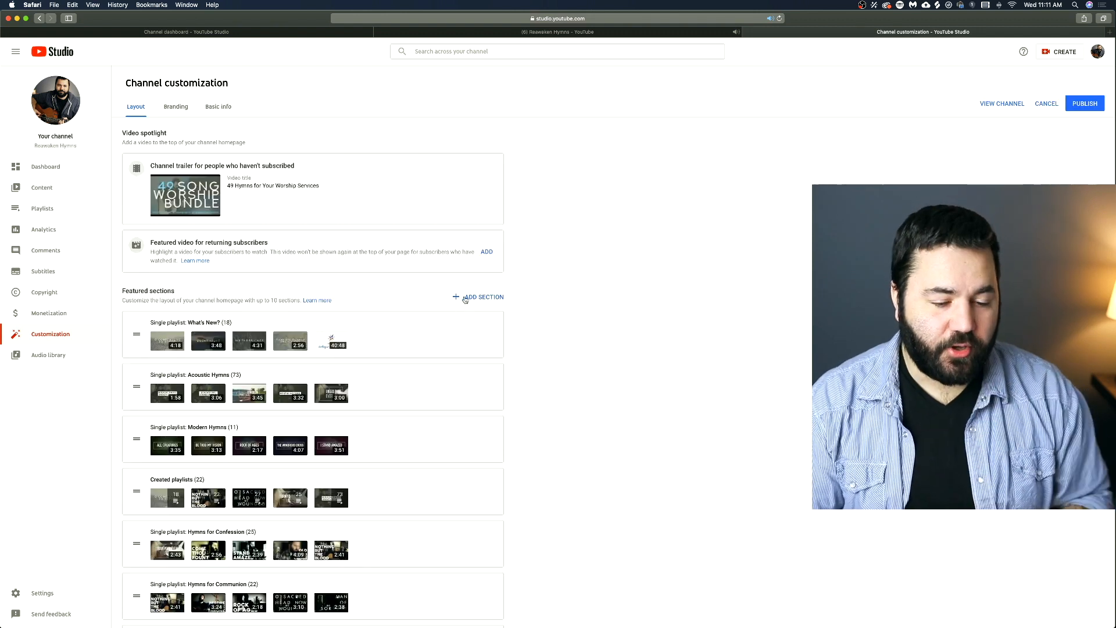
- Check which section types can be added to the channel homepage and review the existing featured sections
left_click(475, 298)
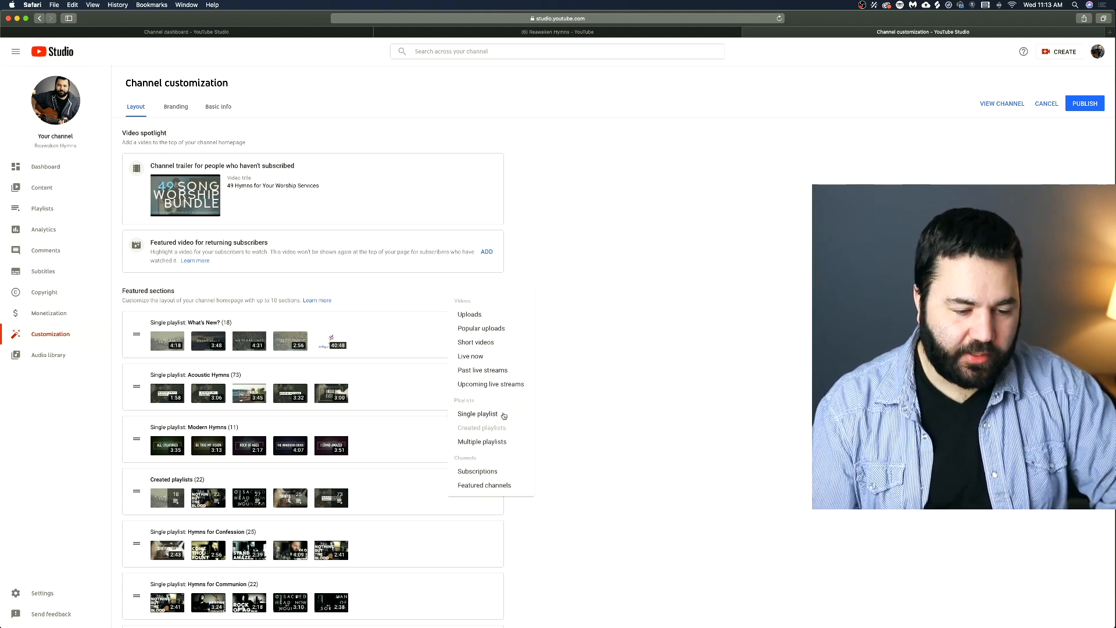
left_click(607, 412)
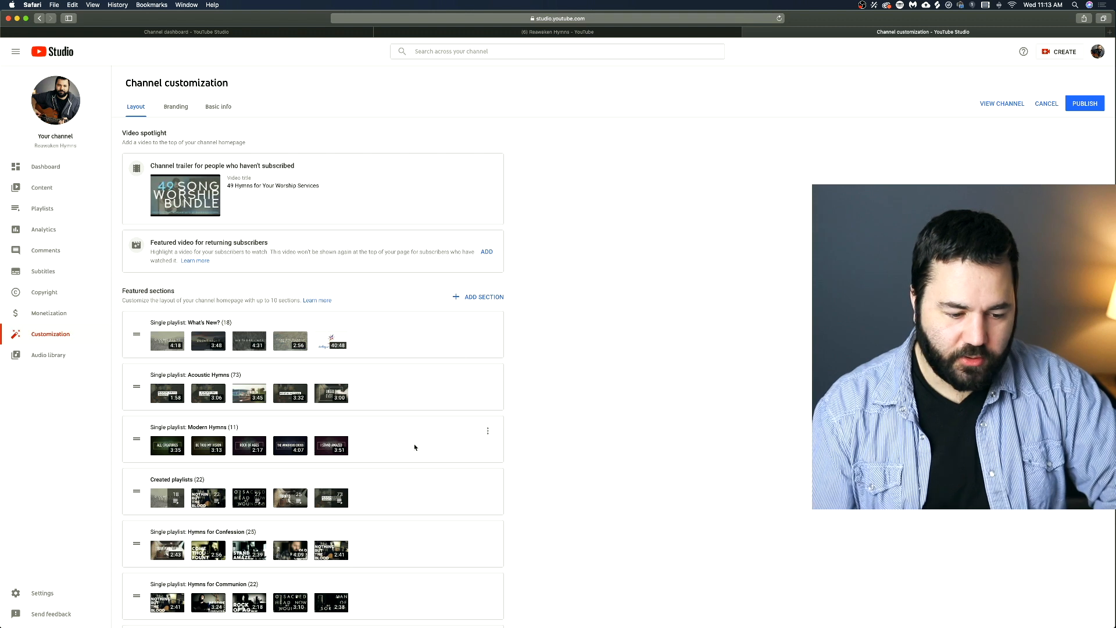
scroll(411, 558, "down", 5)
scroll(410, 559, "up", 4)
scroll(410, 560, "up", 2)
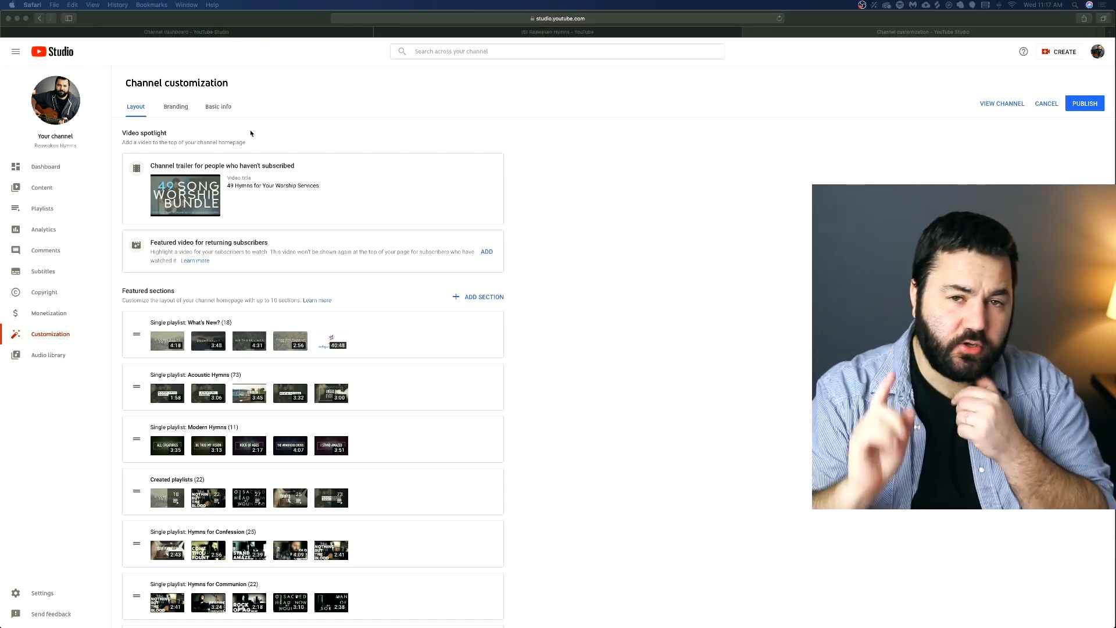
- Open the branding settings and compare the profile picture with the one on the public channel page
left_click(178, 110)
left_click(175, 110)
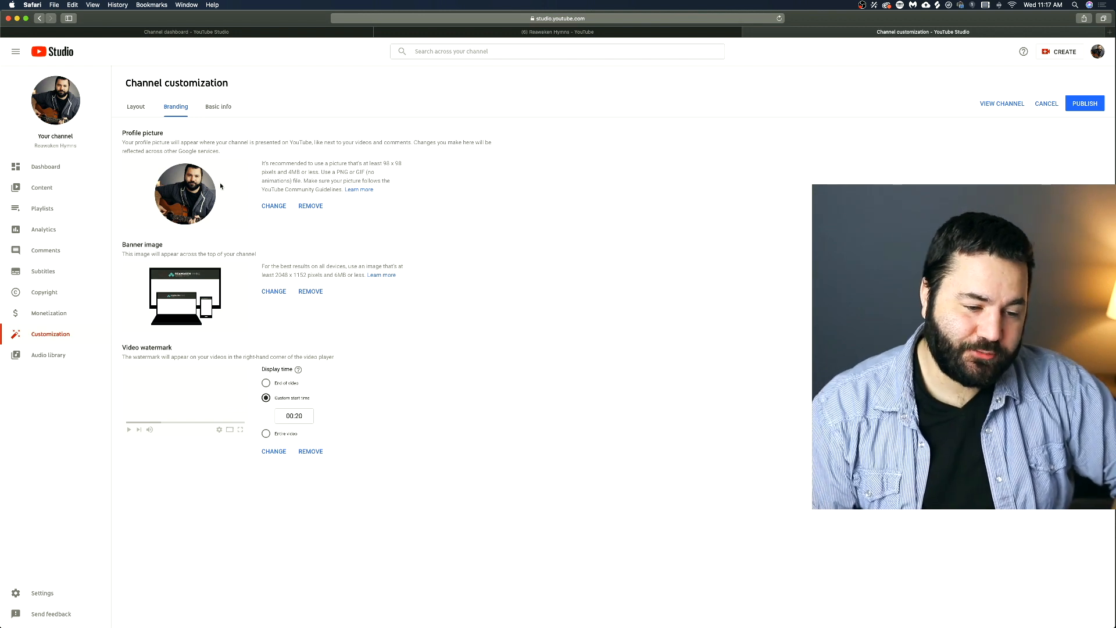
left_click(501, 30)
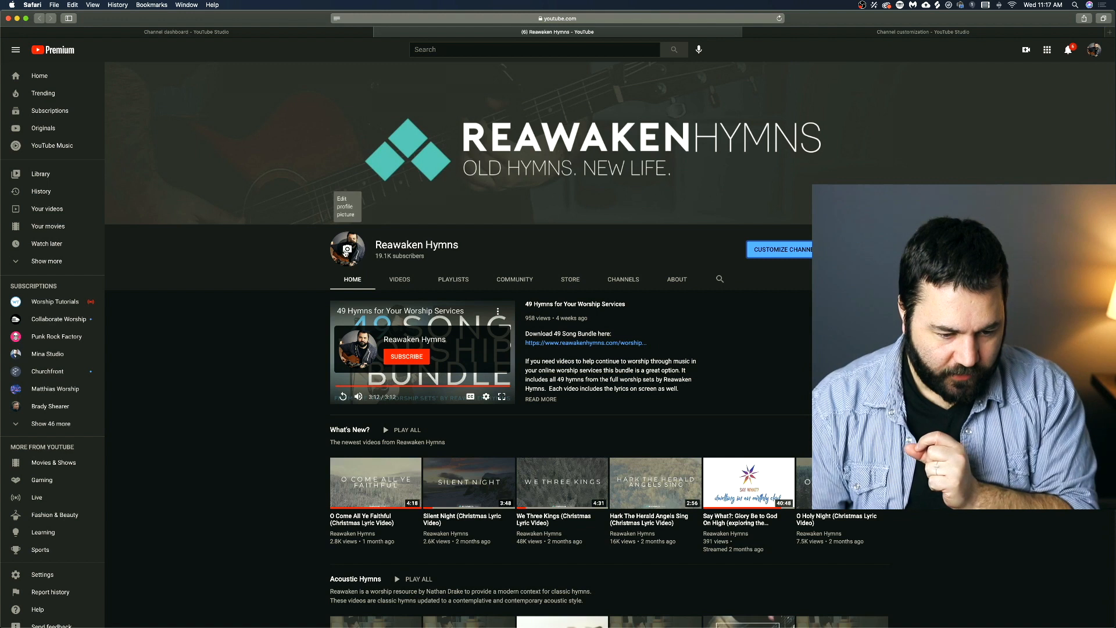
left_click(365, 250)
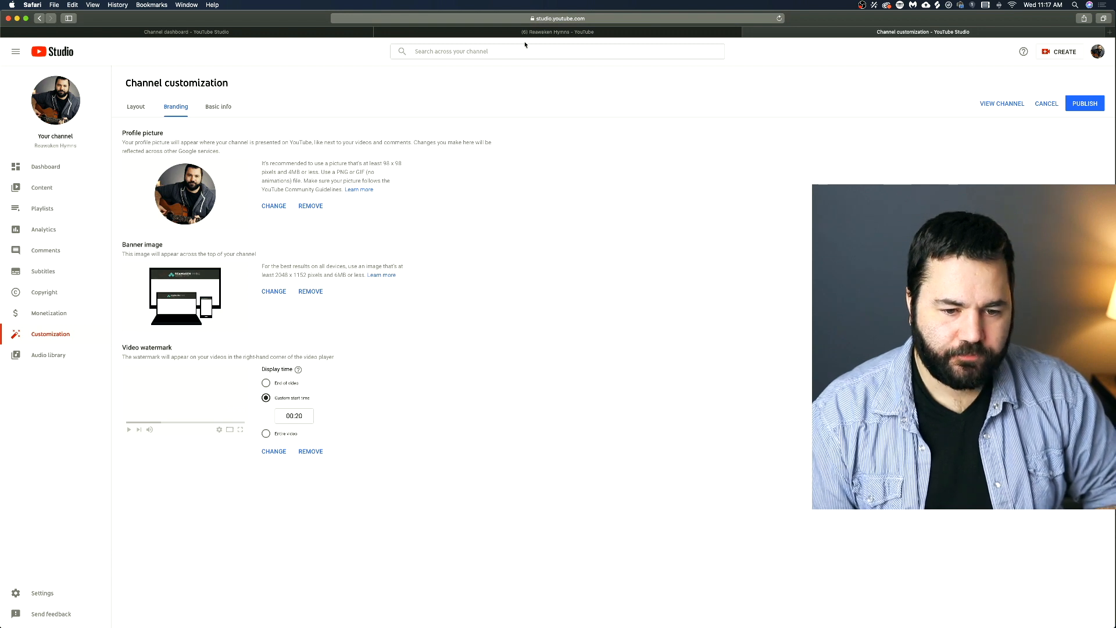
- Compare the banner image and video watermark settings with the public channel page
left_click(496, 34)
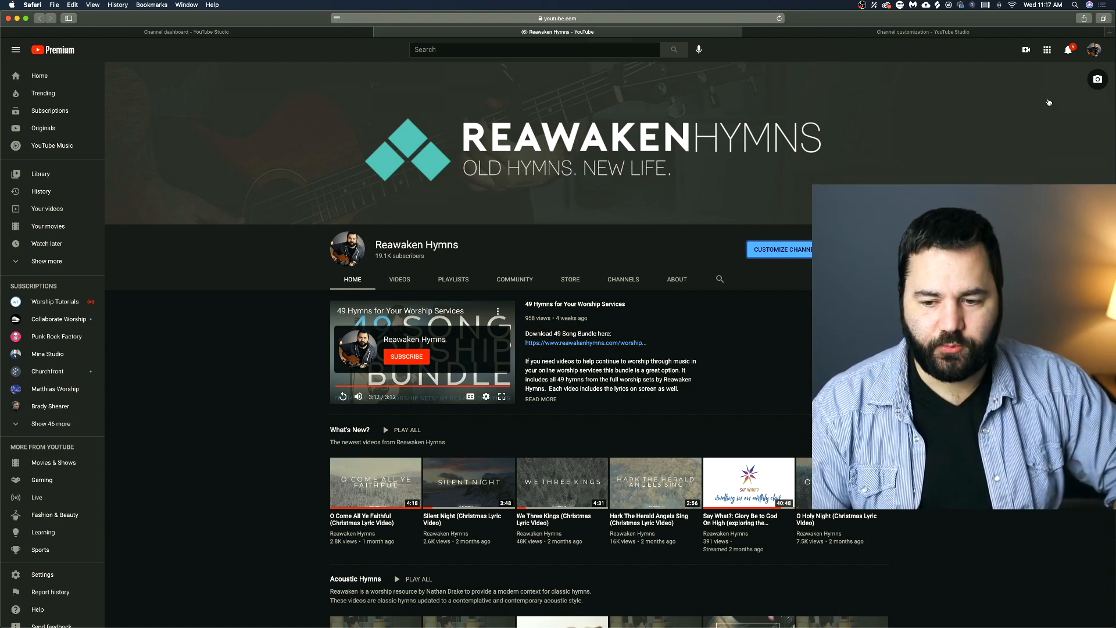
left_click(820, 31)
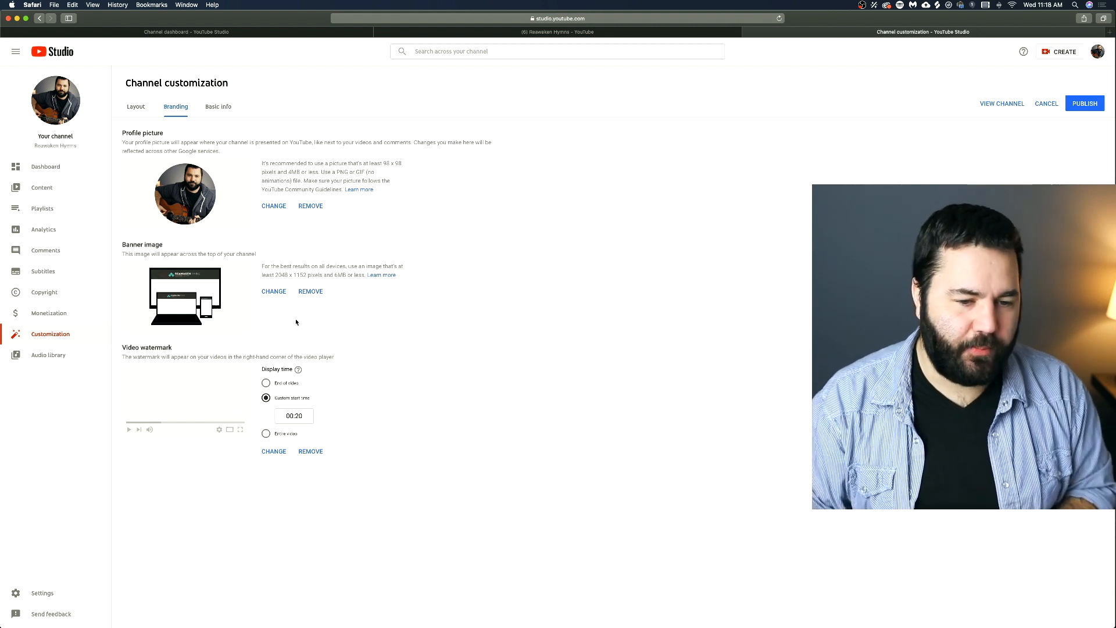
left_click(487, 32)
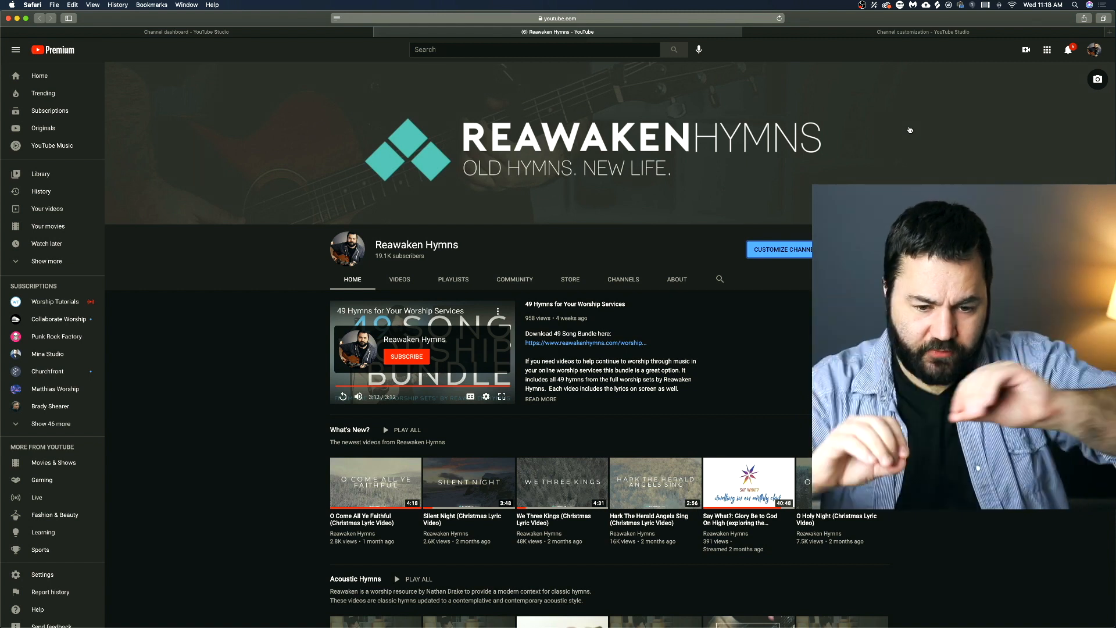
key("ctrl+Tab")
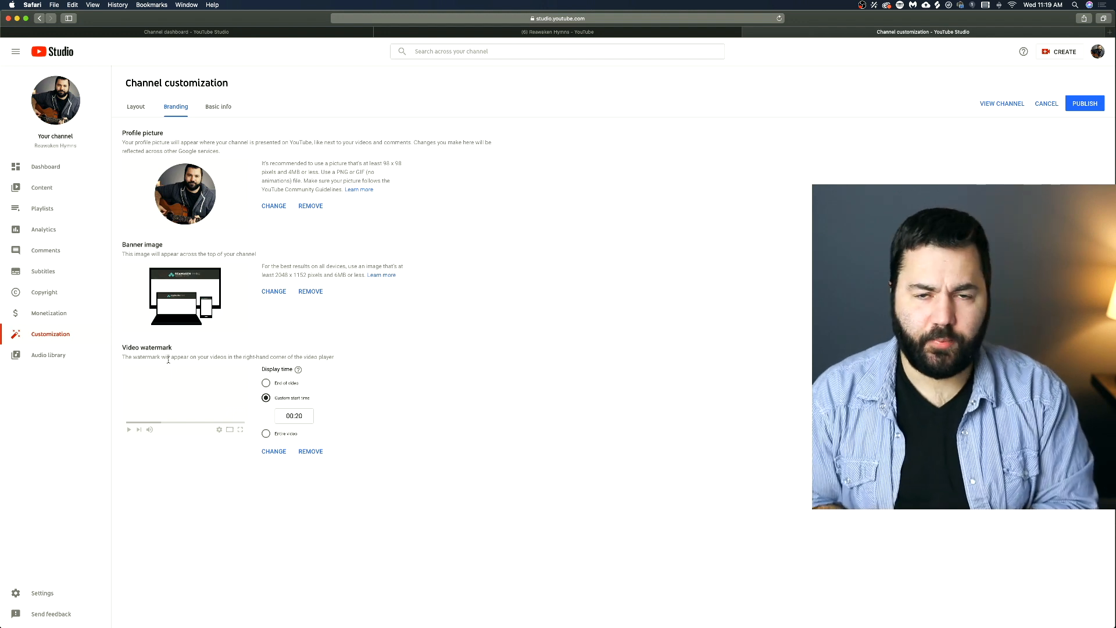
- Open the basic info settings and compare the channel description with the public About page
left_click(218, 107)
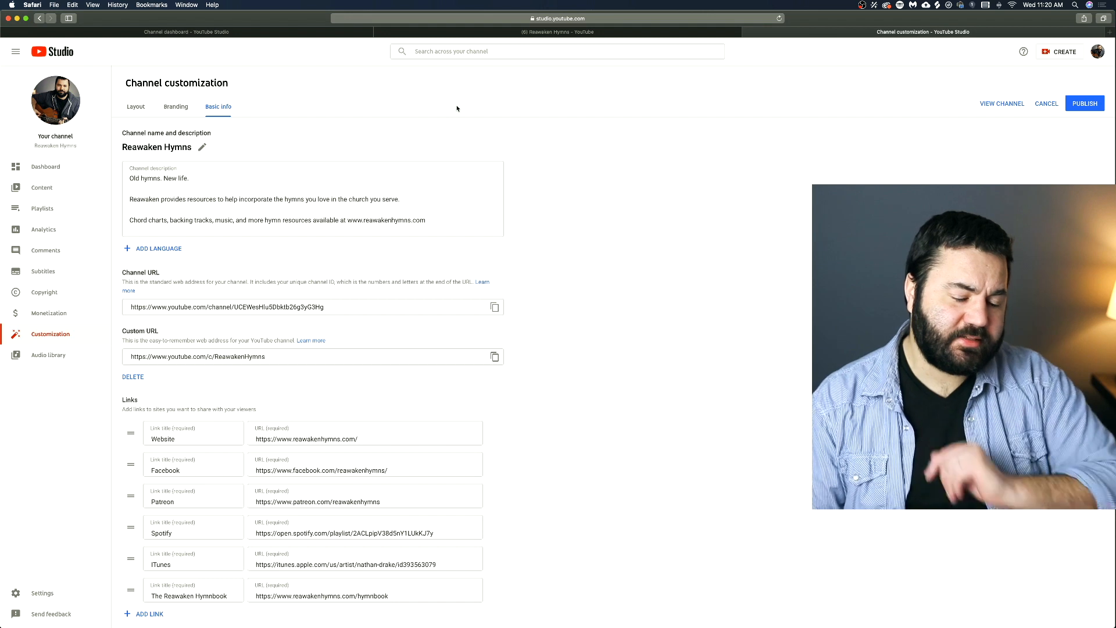
left_click(478, 34)
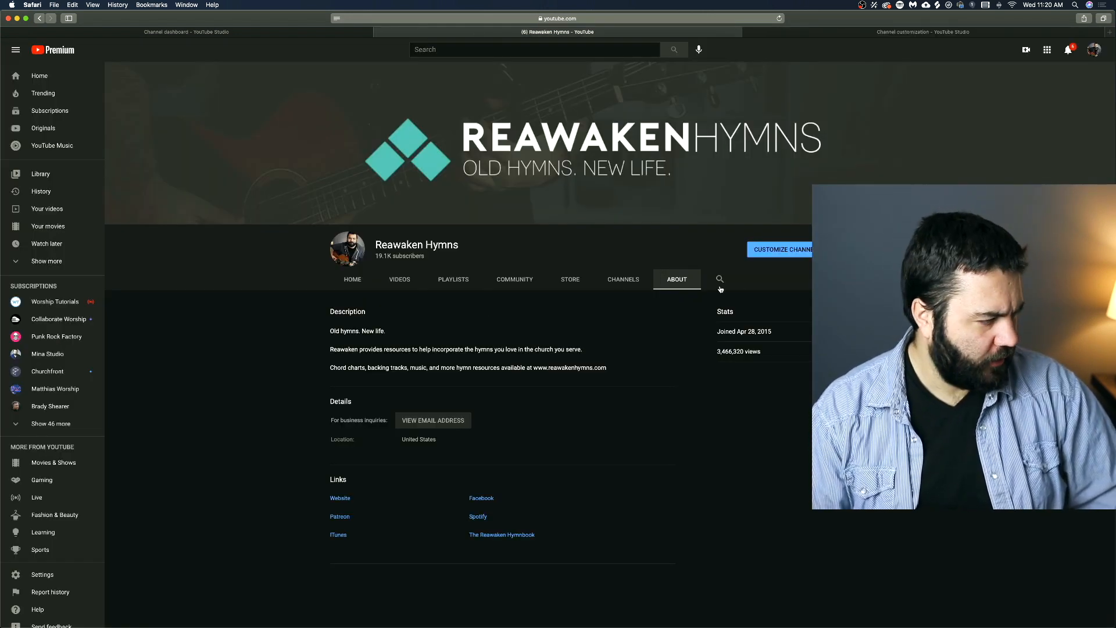
left_click(676, 283)
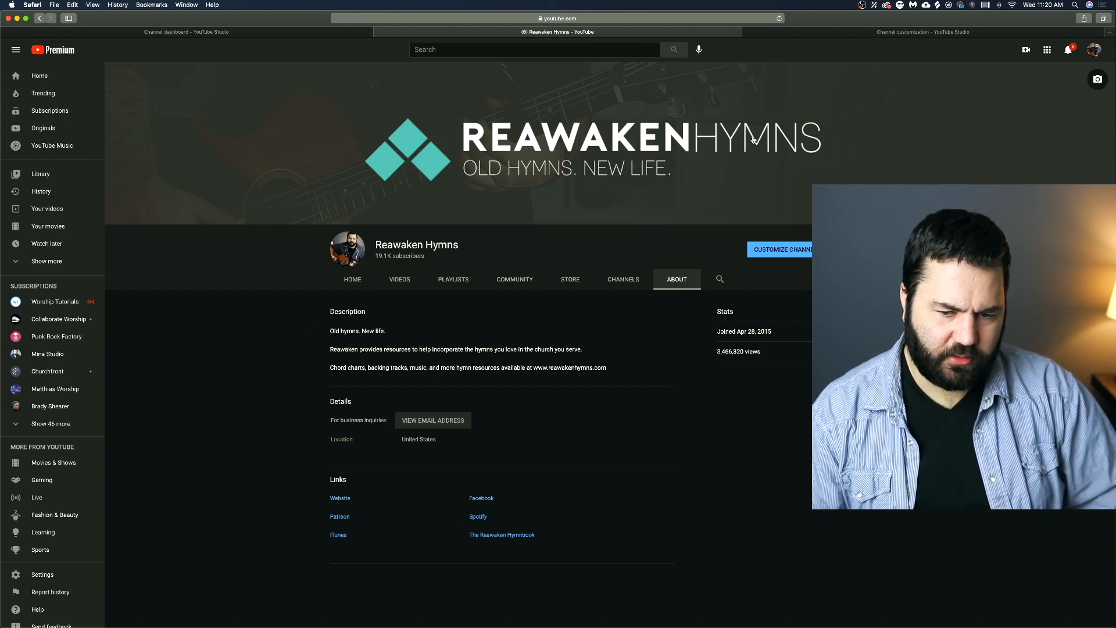
key("ctrl+Tab")
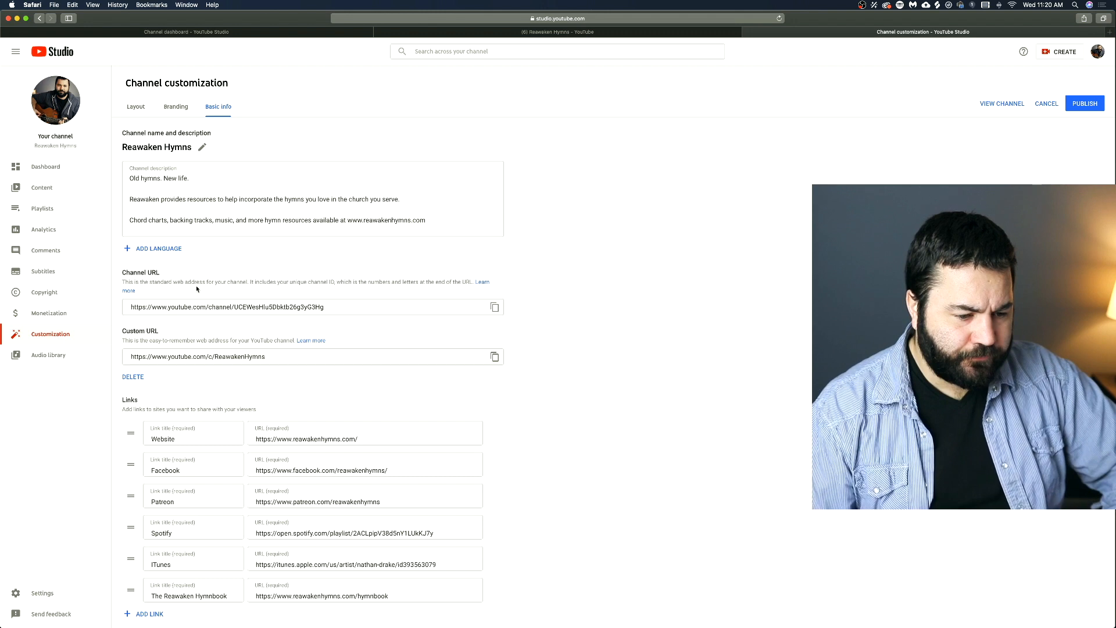
- Review the channel URL, custom URL, links and contact fields in the basic info settings
scroll(289, 223, "down", 3)
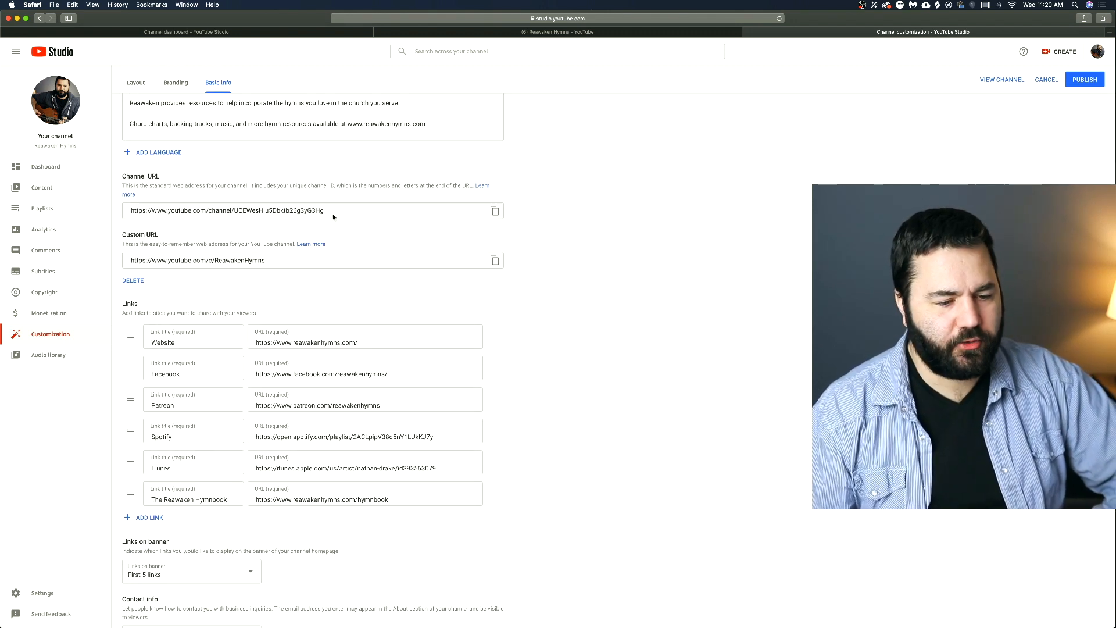
scroll(240, 220, "down", 1)
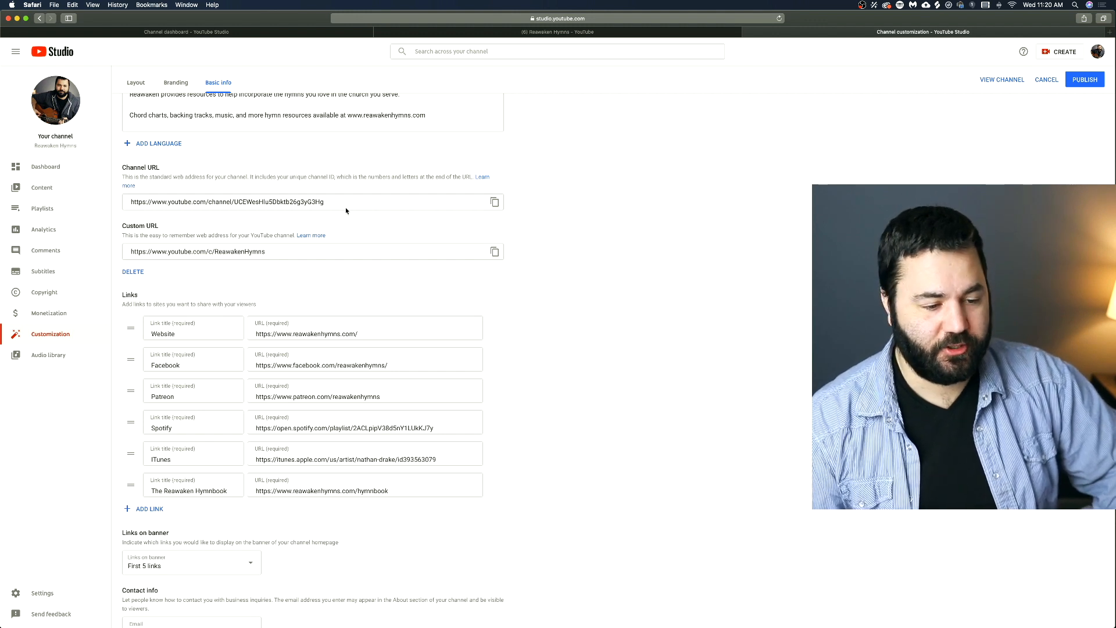
scroll(346, 209, "down", 1)
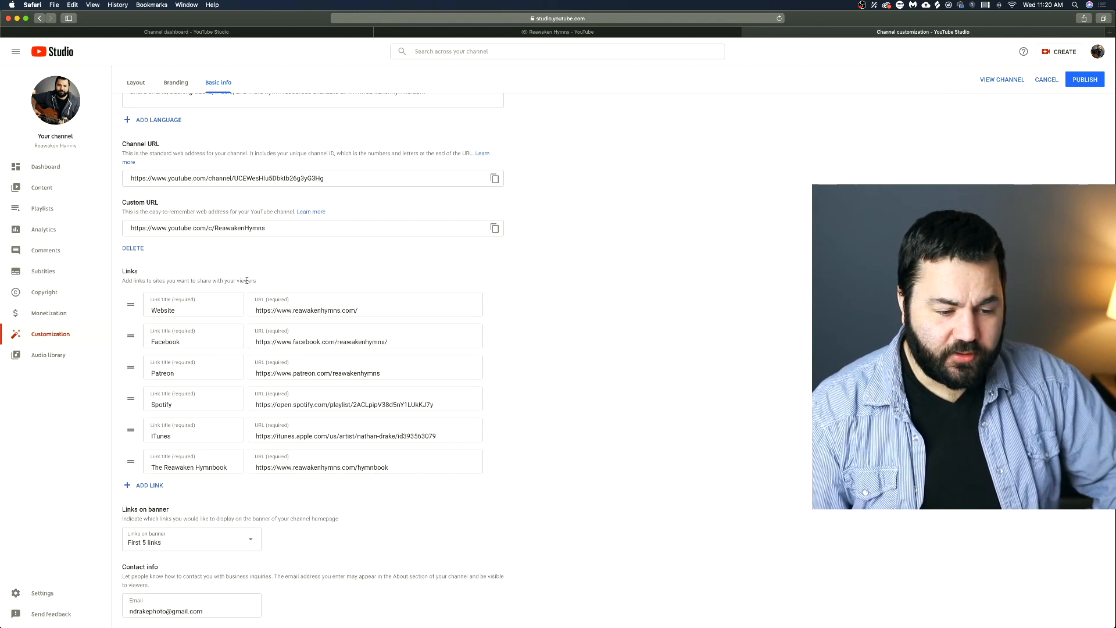
- Compare the links and banner link settings with the public channel's About and home pages
left_click(468, 32)
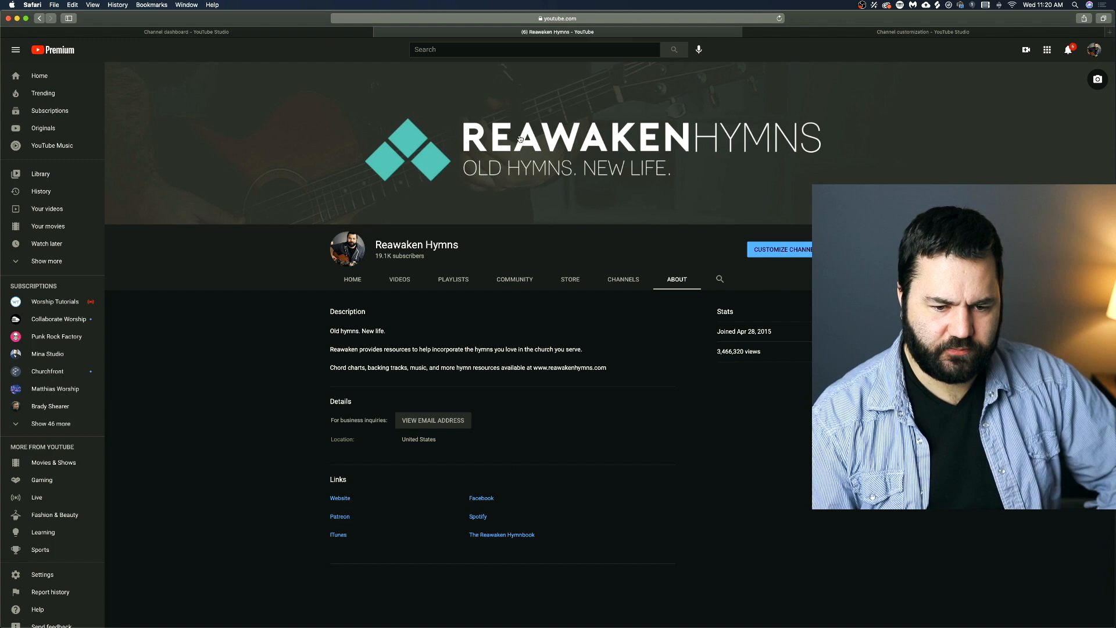
left_click(809, 33)
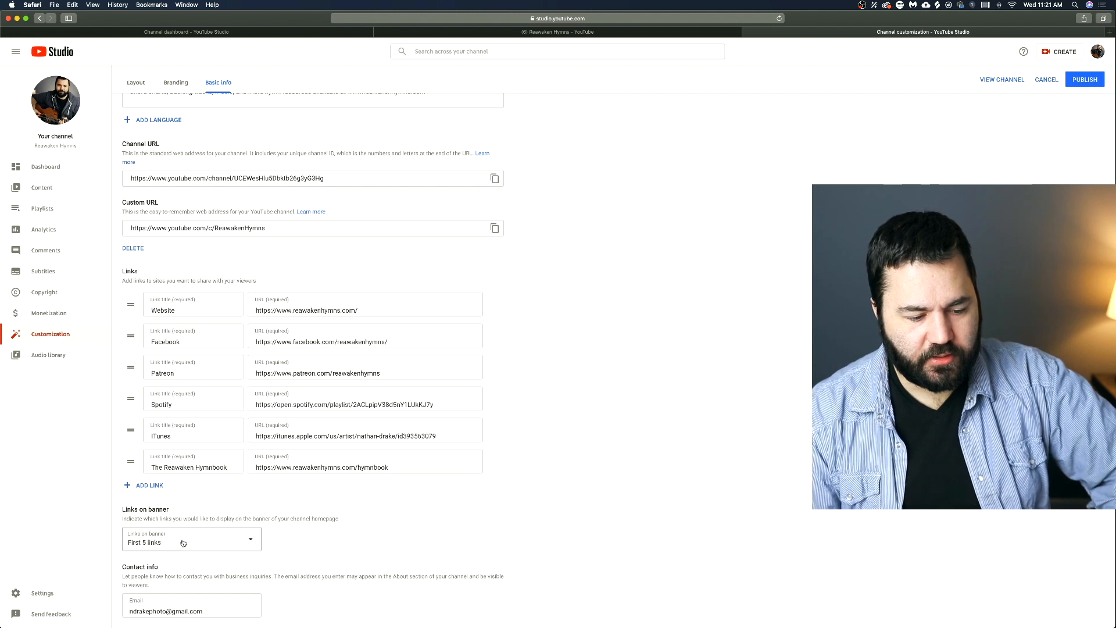
left_click(497, 33)
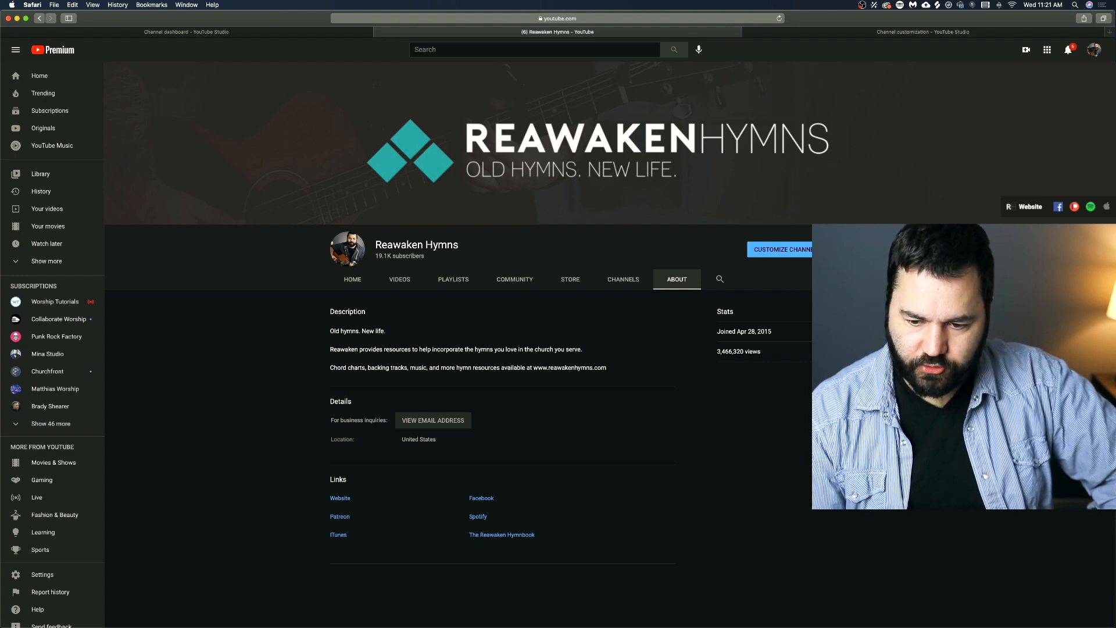
left_click(365, 280)
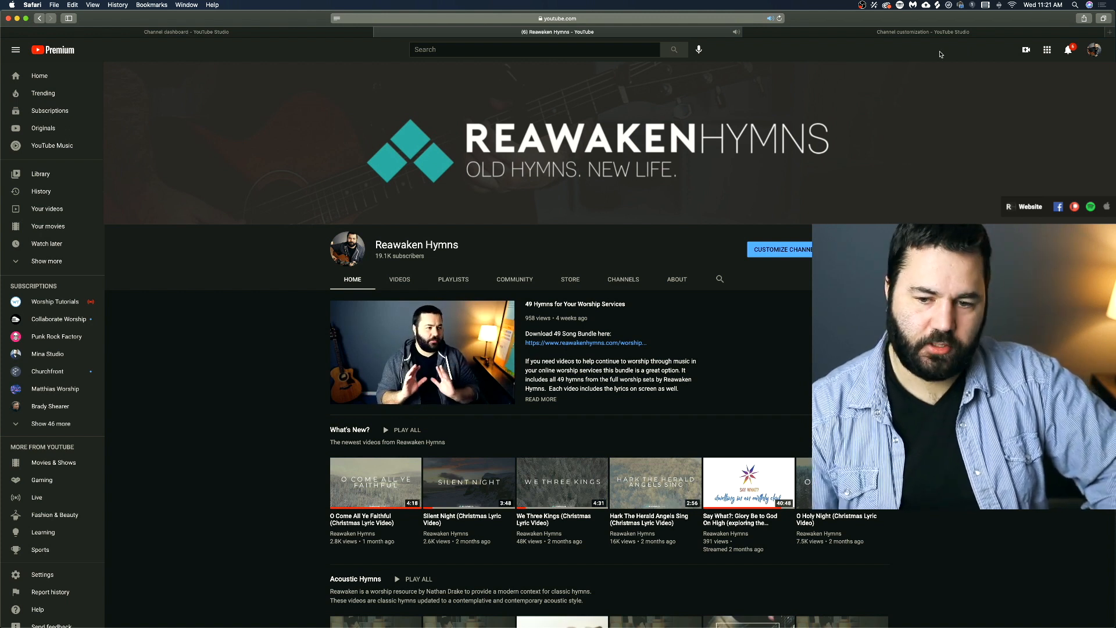
- Return to the basic info settings, check the contact email field and publish the channel customization changes
left_click(837, 33)
left_click(219, 612)
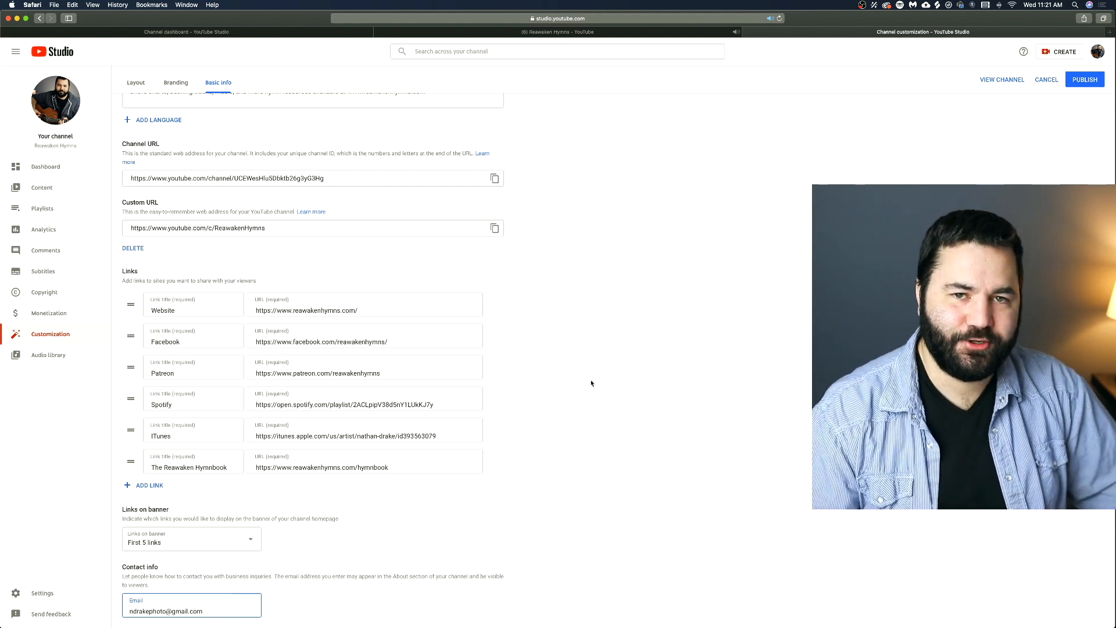
left_click(1085, 79)
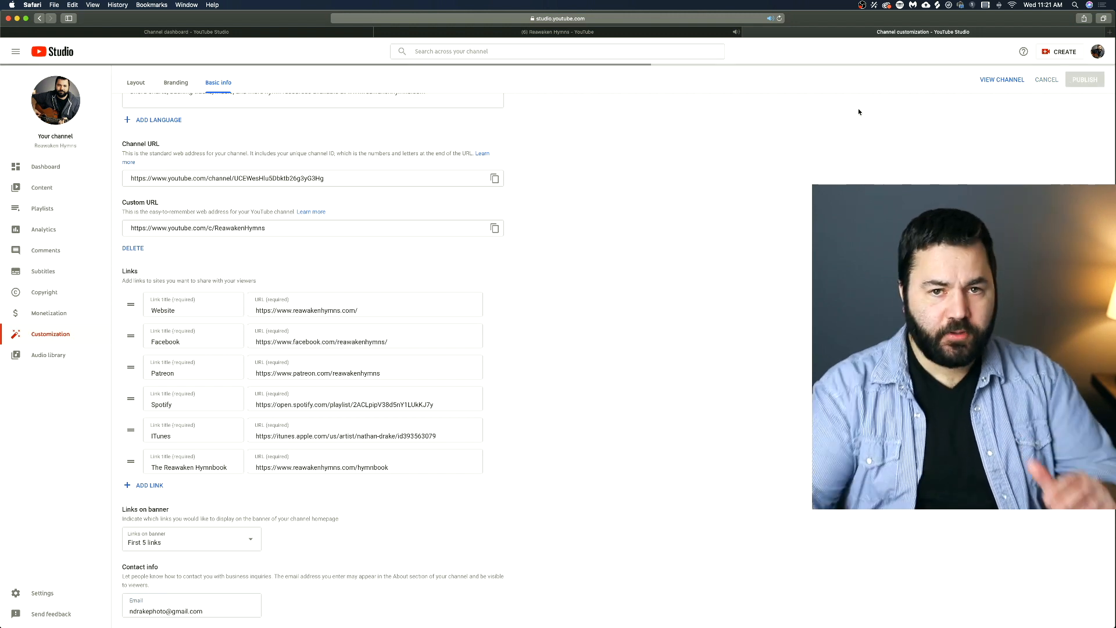